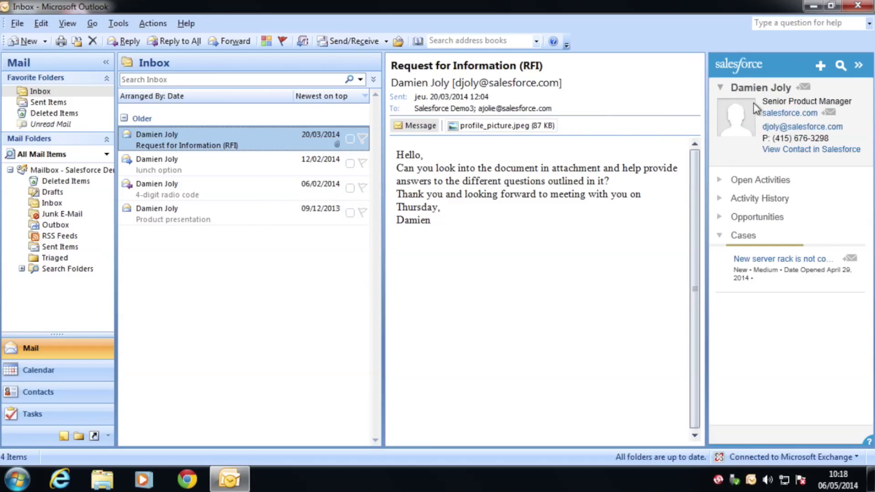
click(820, 67)
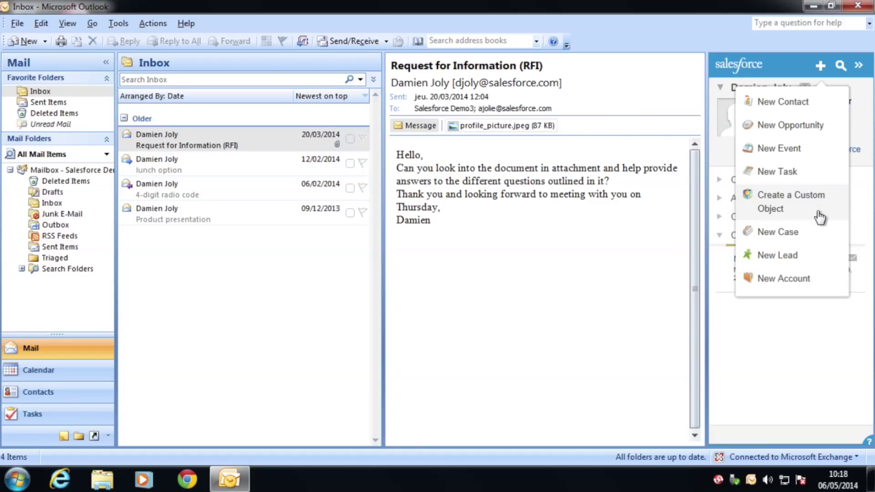
click(810, 313)
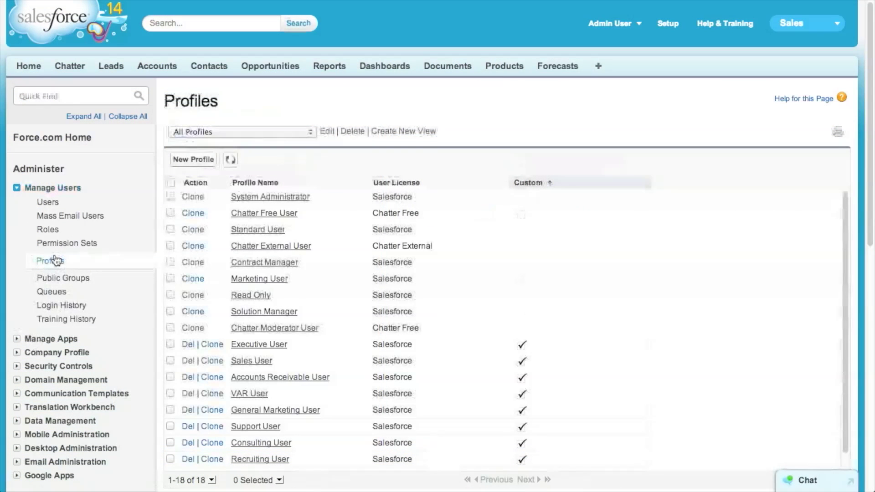
Step: Open the Sales User profile, edit its system permissions, review them and save
click(239, 362)
click(389, 194)
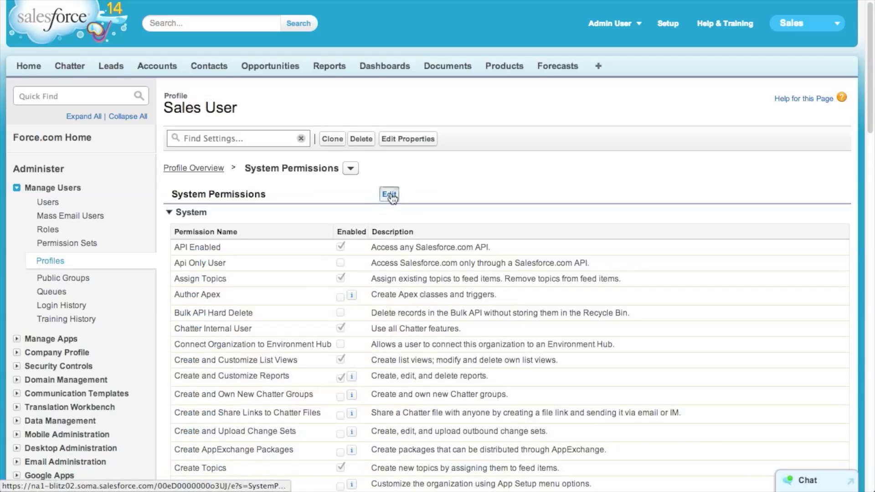
scroll(306, 214, down, 2)
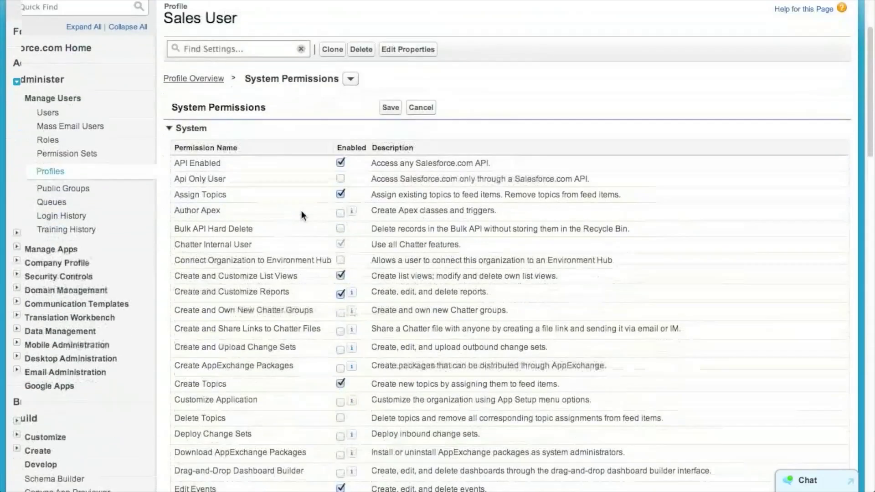
scroll(304, 216, down, 5)
scroll(301, 215, down, 1)
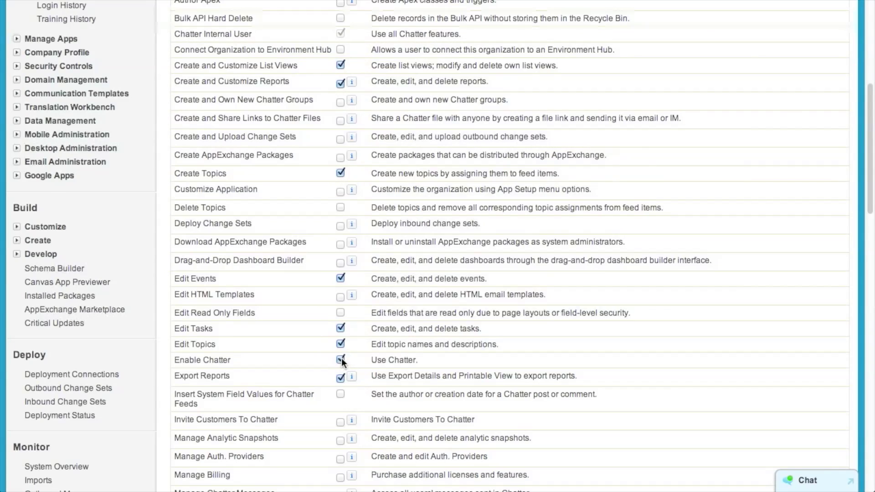
scroll(340, 357, up, 5)
scroll(340, 357, up, 1)
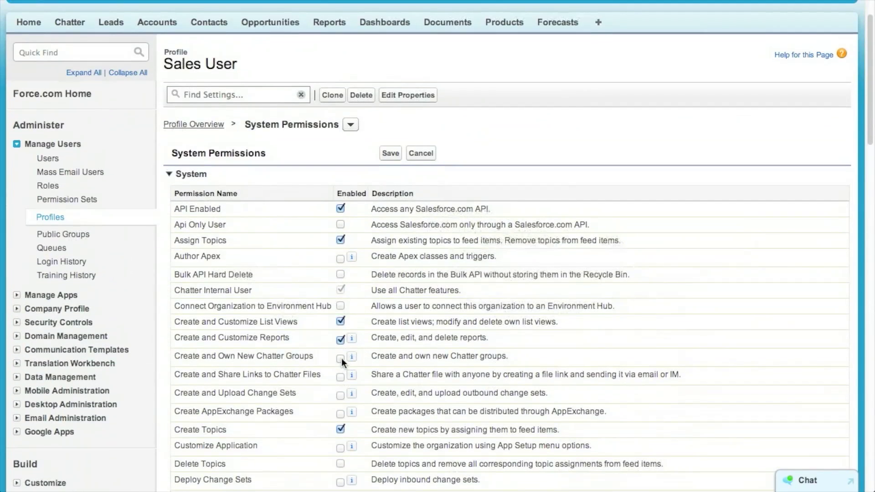
click(394, 156)
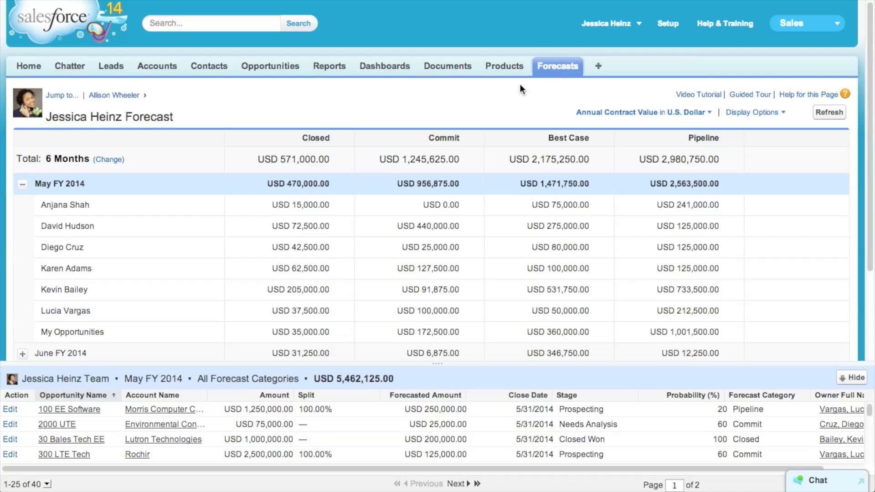
Step: List a rep's May FY 2014 opportunities and view the GSU 15 Edition revenue split
click(109, 250)
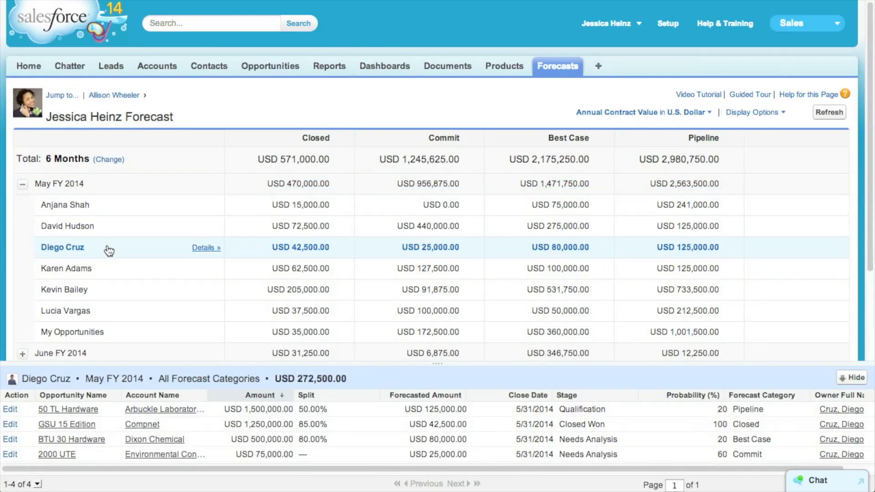
click(339, 425)
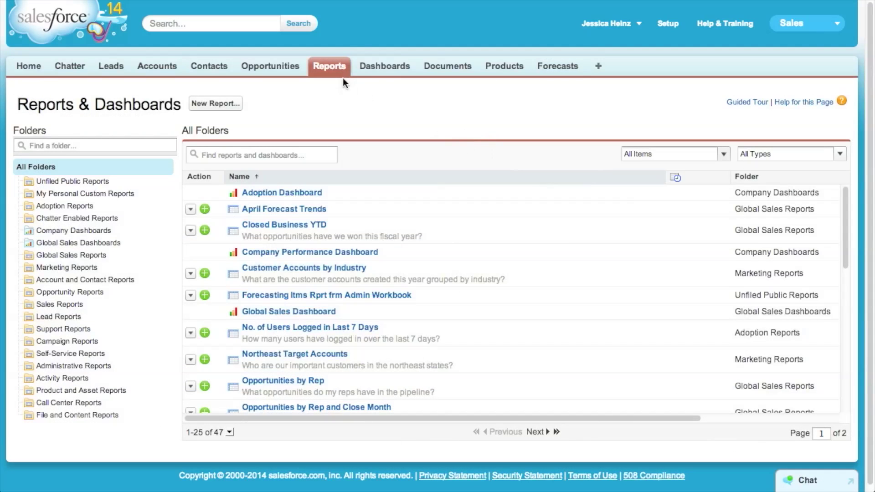
Step: Open the April Forecast Trends report and scroll through its results
click(321, 214)
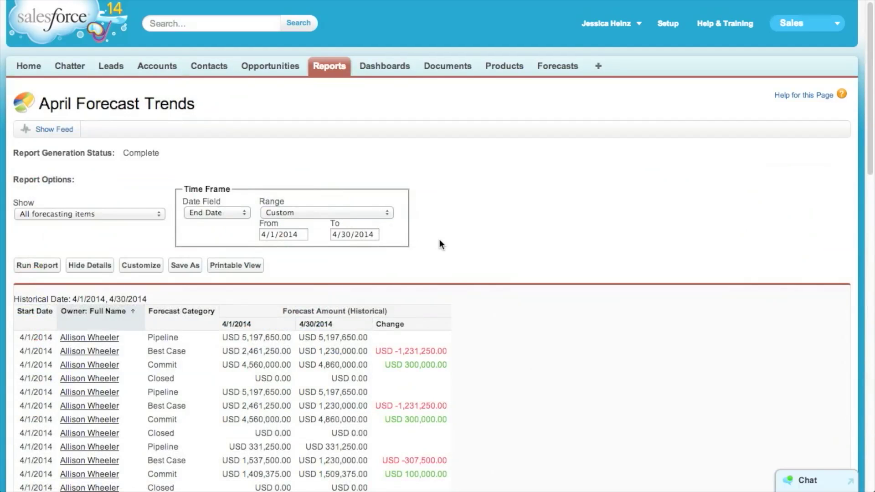
scroll(440, 240, down, 5)
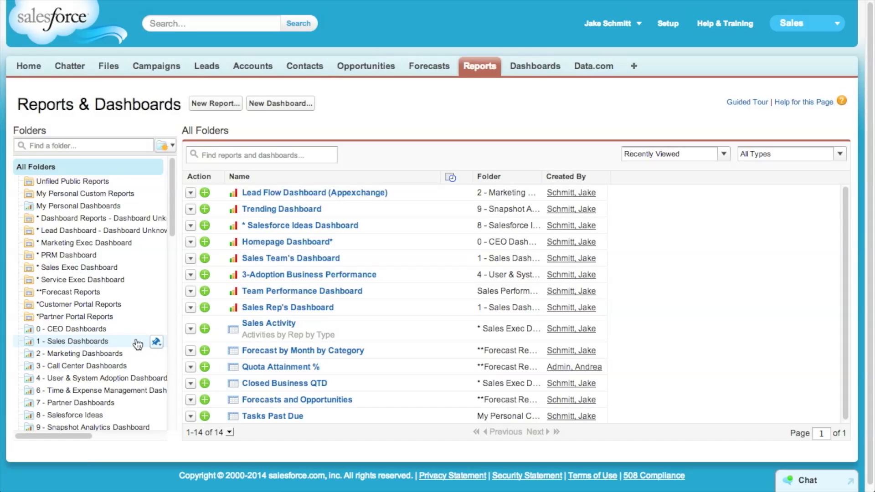
Step: Pin the 1 - Sales Dashboards folder to the top of the folder list
click(156, 342)
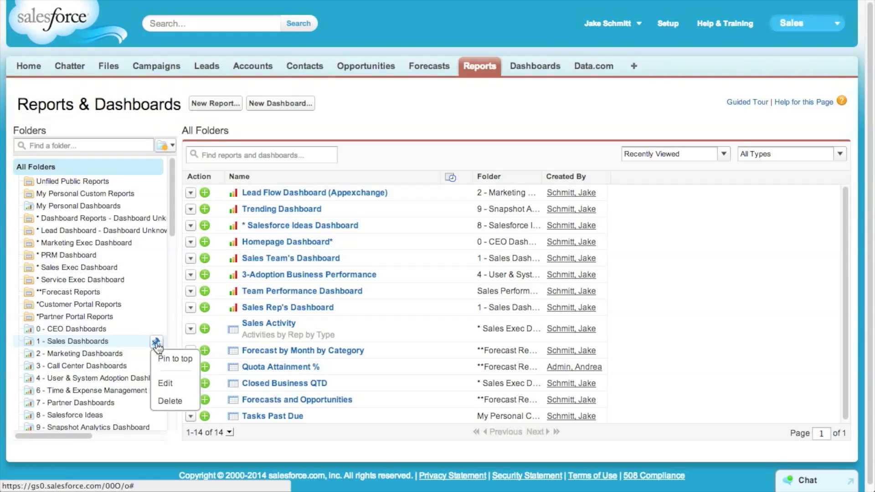
click(164, 358)
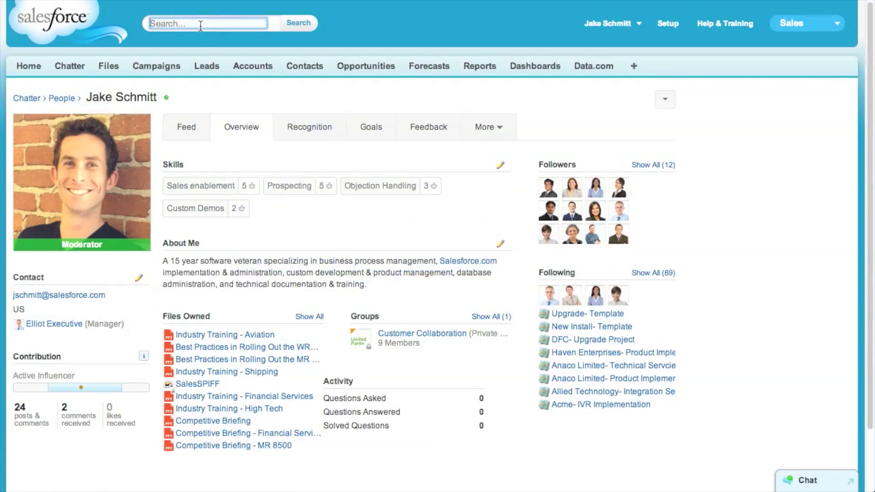
Step: Search 'sales' and open the Sales enablement skill record from recent items
text(sales)
key(Down)
key(Down)
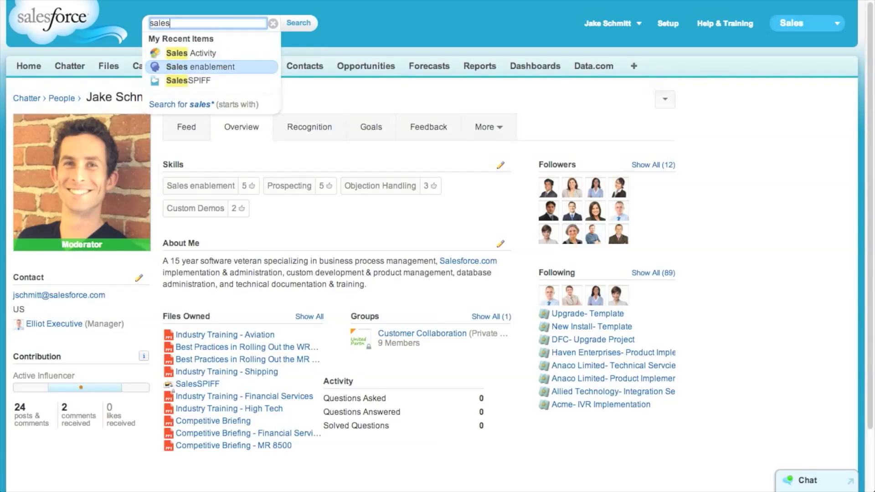
key(Return)
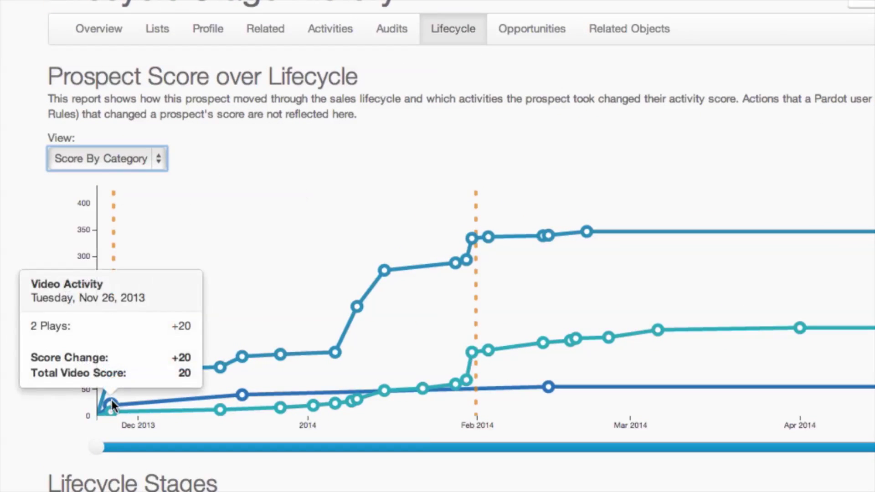
mouse_move(111, 408)
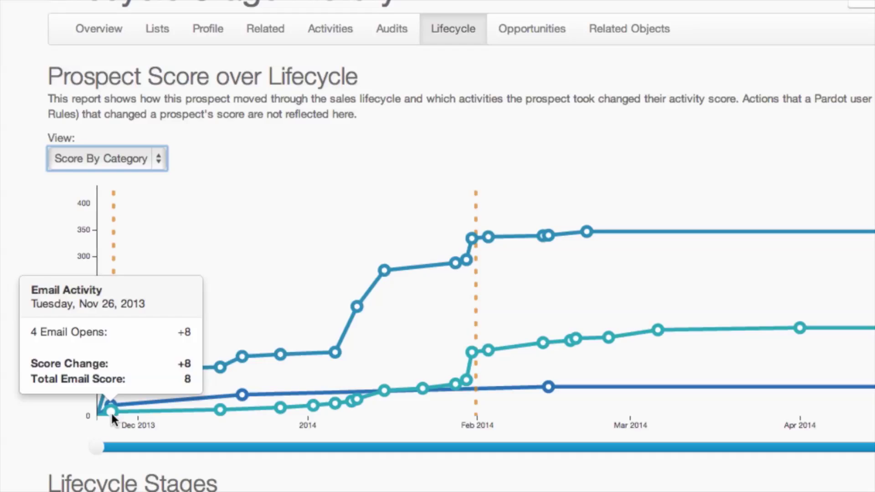
Step: Drag the lifecycle chart's range handles to cover early January through late February
drag(78, 408, 266, 412)
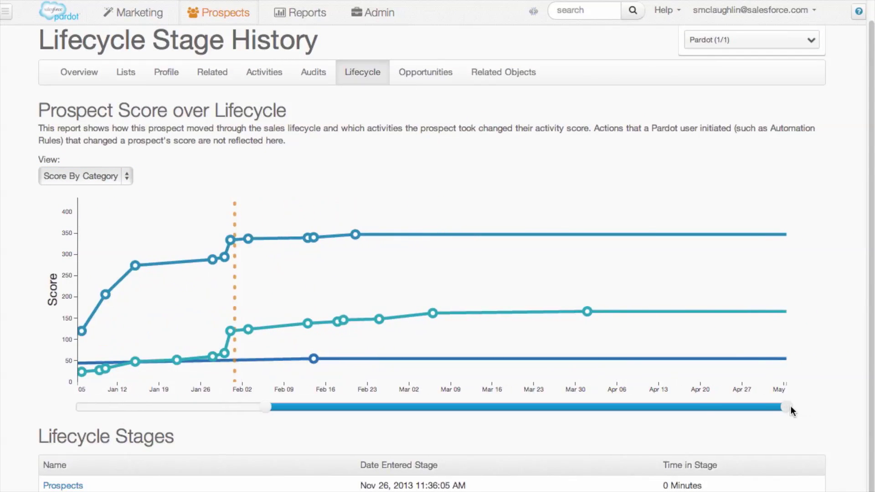
drag(787, 407, 470, 407)
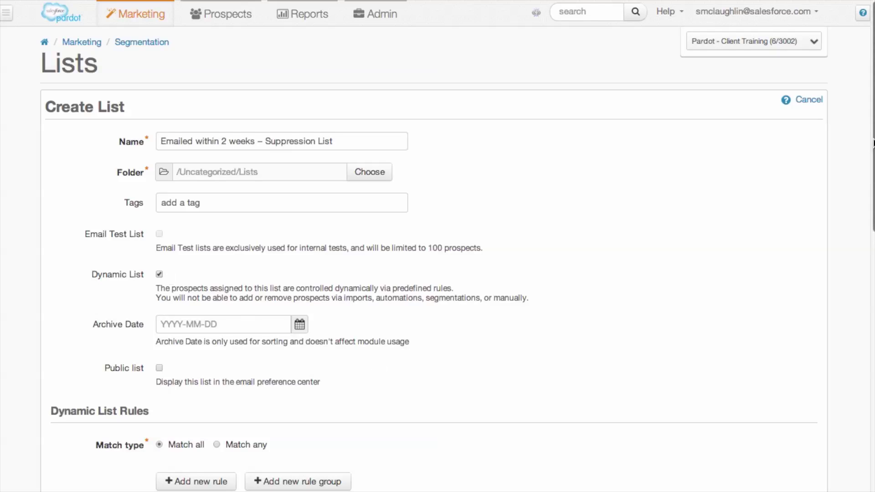
Step: Add a 'Prospect has been emailed' rule: 3 times within 2 weeks
drag(873, 143, 872, 321)
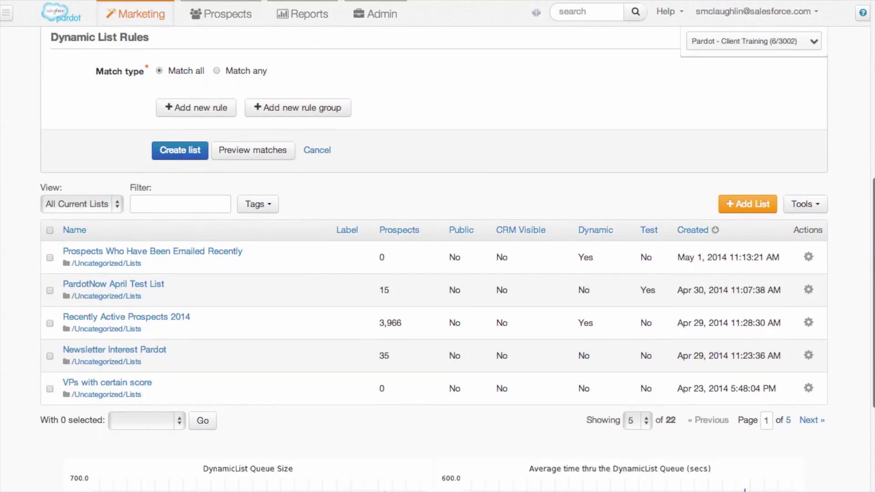
click(216, 108)
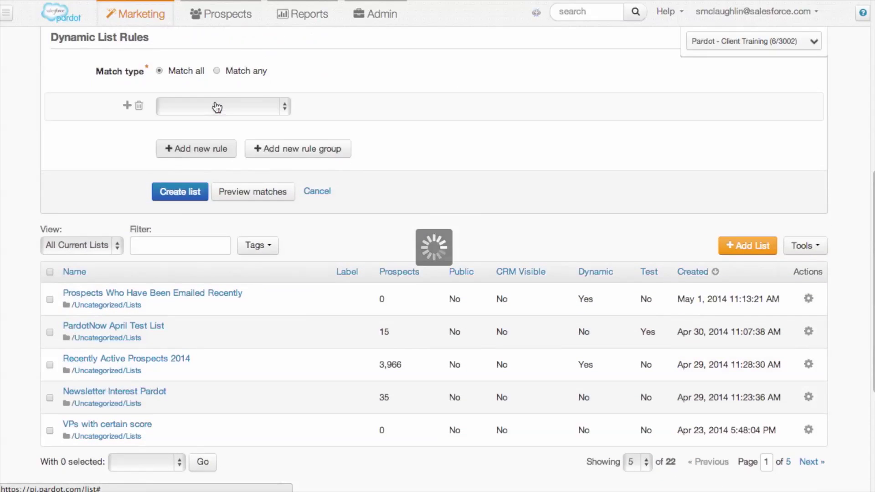
click(216, 107)
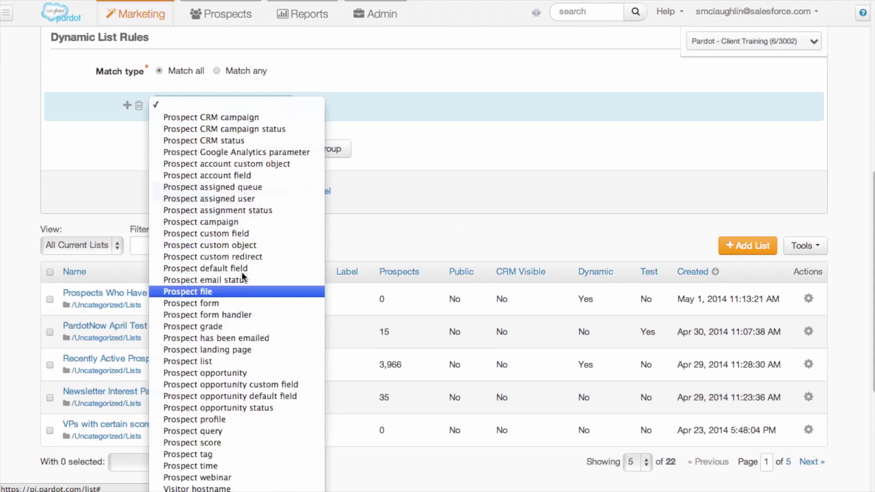
click(259, 338)
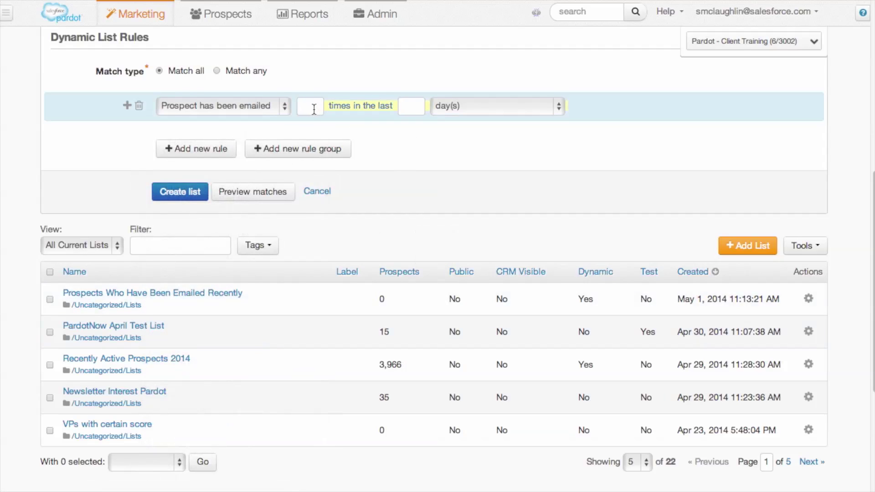
text(3)
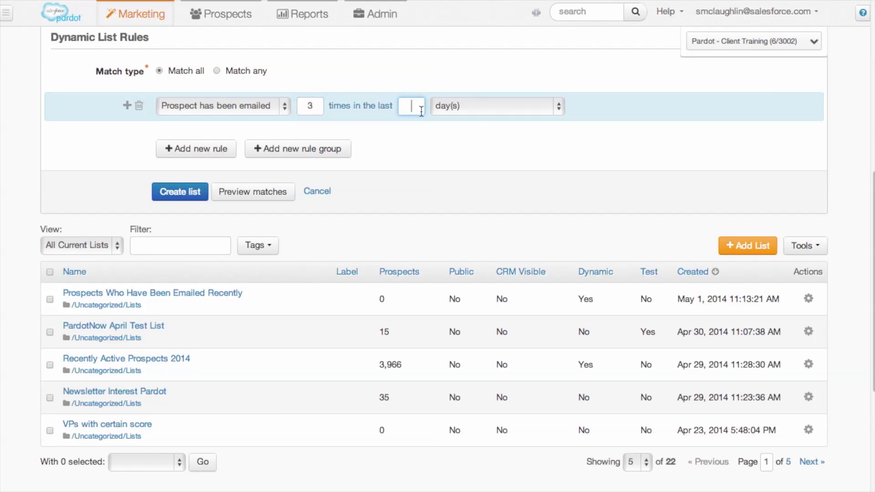
click(474, 111)
click(477, 120)
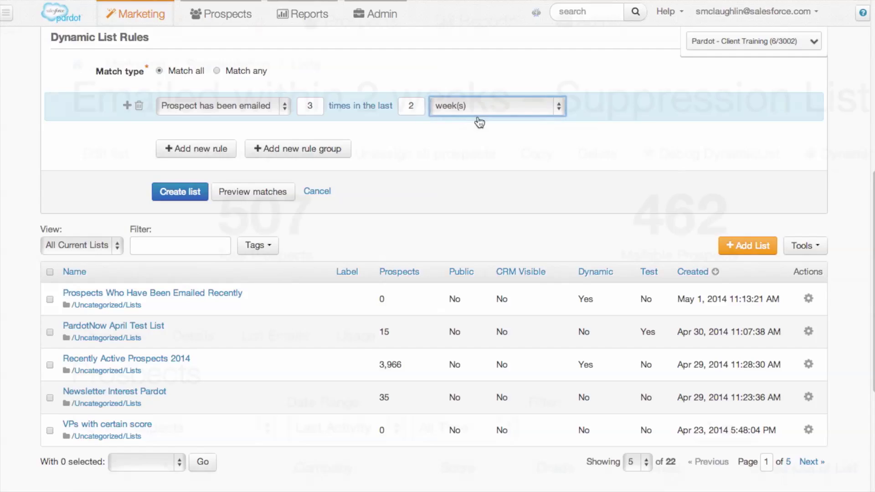